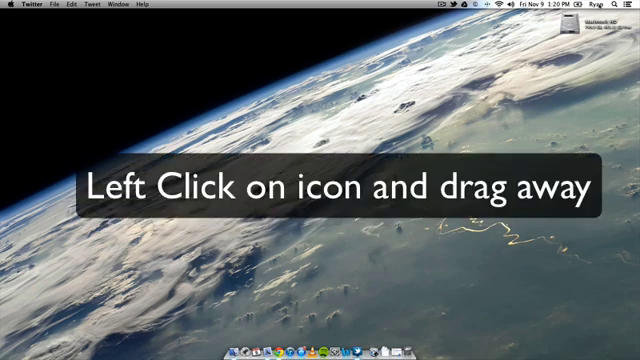
# Command-drag a status icon down off the menu bar to remove it.
pyautogui.moveTo(460, 4); pyautogui.dragTo(496, 52)
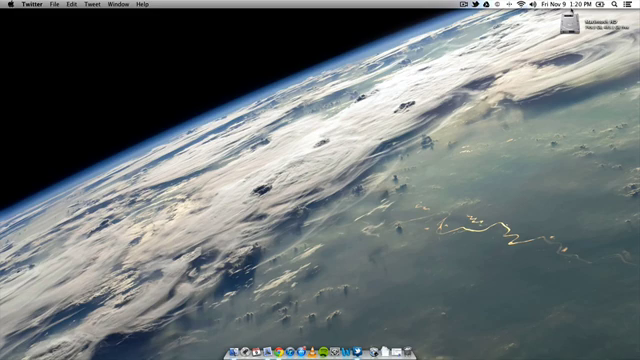
# Show the battery menu to confirm it is charged on the power adapter.
pyautogui.click(599, 4)
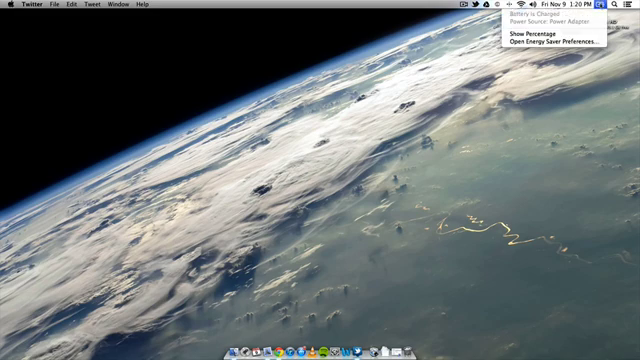